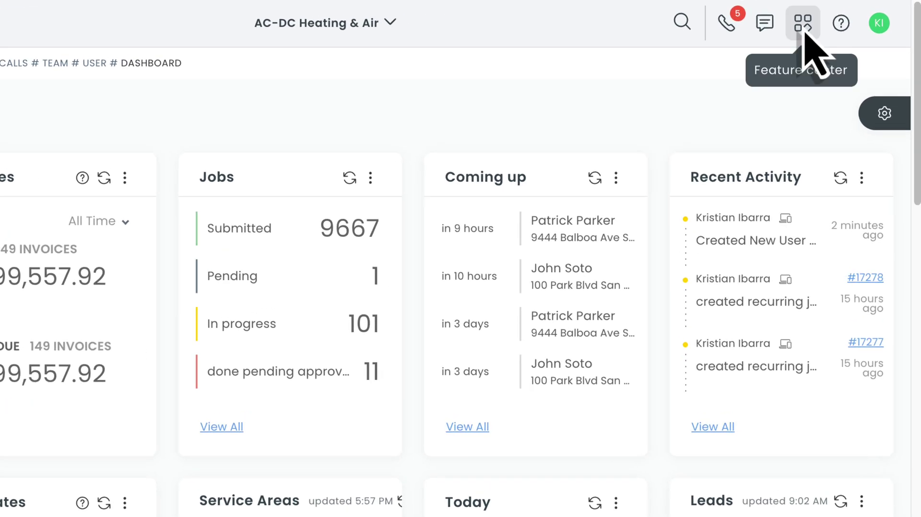
Give Walter a short bio as an HVAC technician with 10+ years' experience and save it.
{"action": "left_click", "coordinate": [879, 24]}
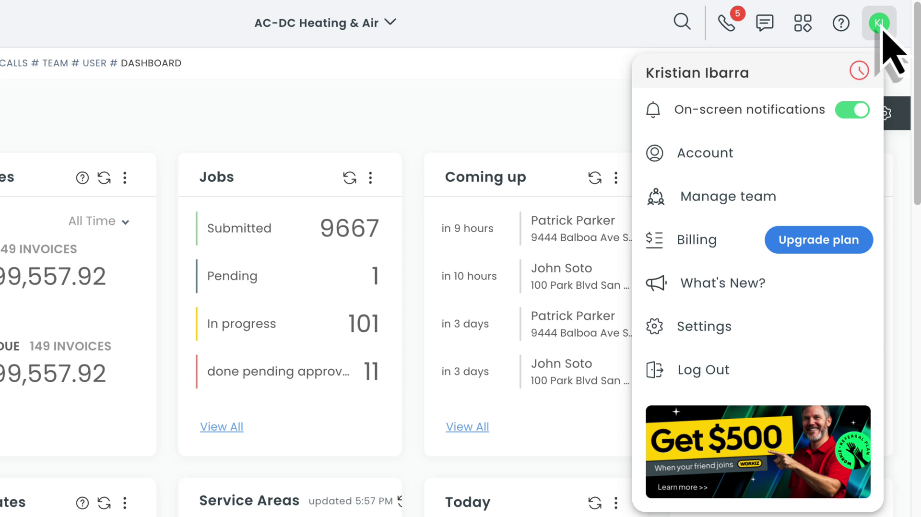
{"action": "left_click", "coordinate": [744, 207]}
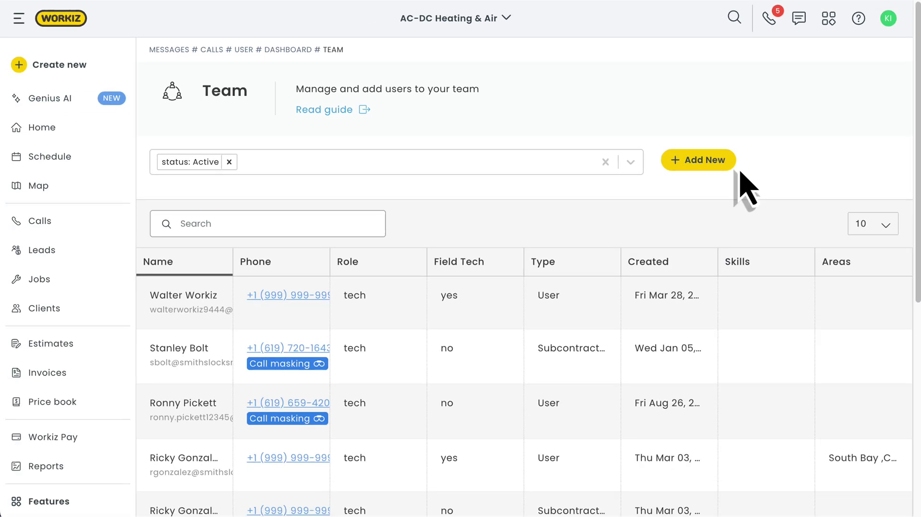
{"action": "left_click", "coordinate": [197, 322]}
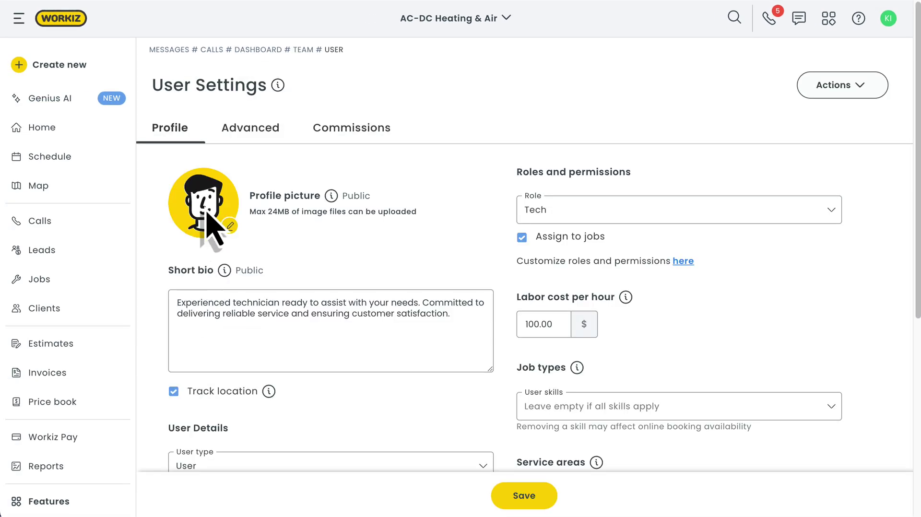
{"action": "type", "text": "Hi, I'm Walter! I'm an experienced HVAC technician with more than 10 years of servicing heating and cooling appliances."}
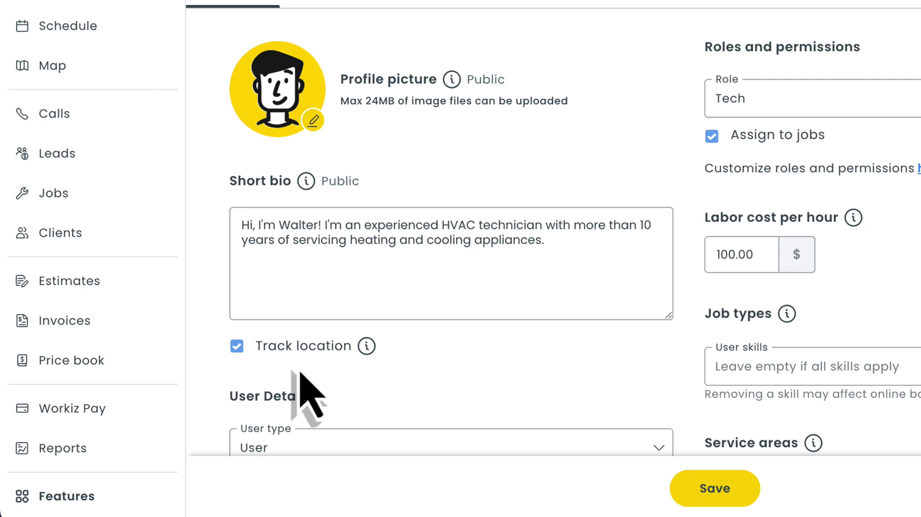
{"action": "left_click", "coordinate": [525, 499]}
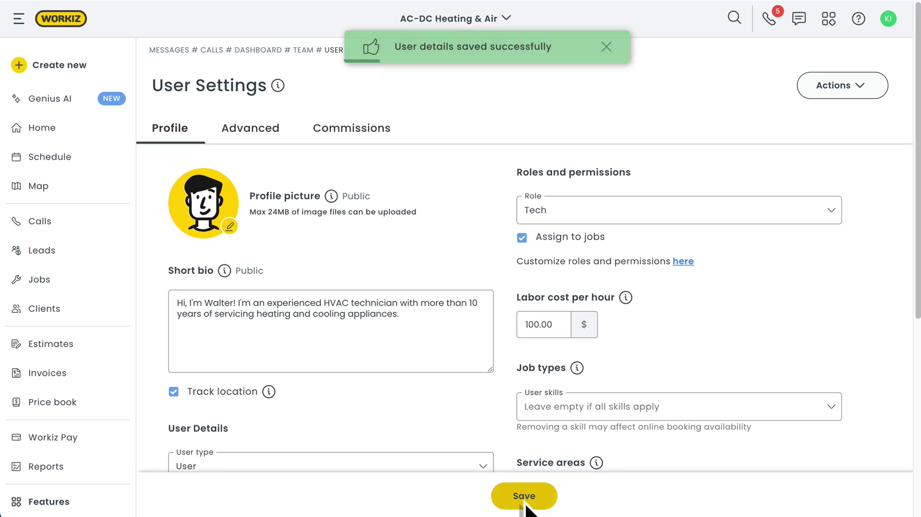
Enable 'Inform me when a technician sends this message' on the On My Way Text Messages template.
{"action": "left_click", "coordinate": [888, 20]}
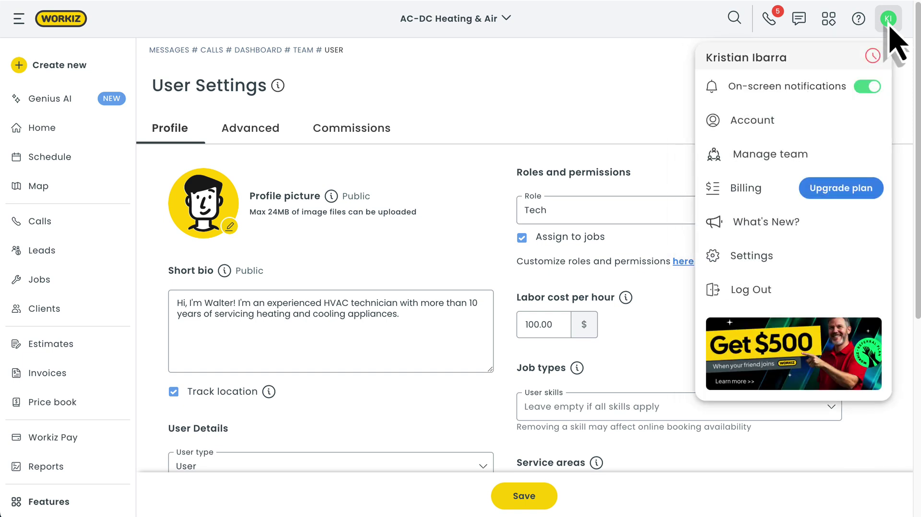
{"action": "left_click", "coordinate": [758, 261]}
{"action": "scroll", "coordinate": [757, 280], "scroll_direction": "down", "scroll_amount": 8}
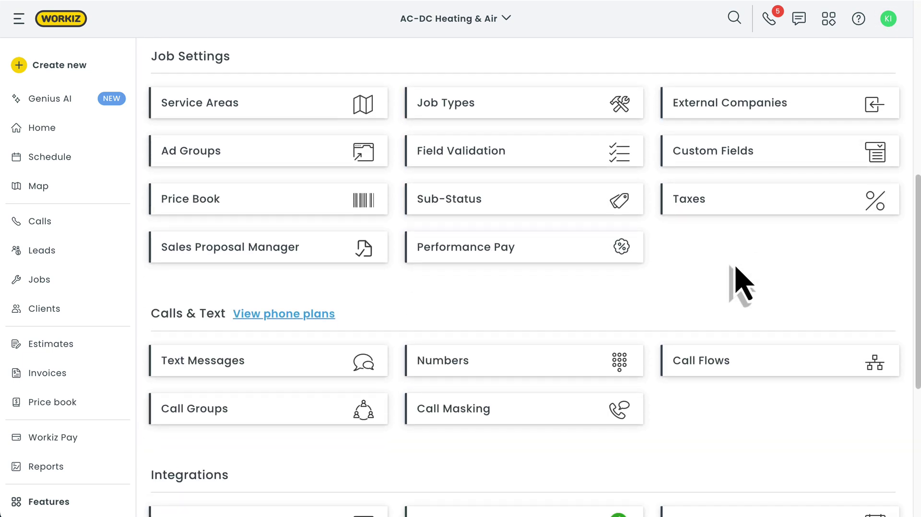
{"action": "left_click", "coordinate": [266, 367]}
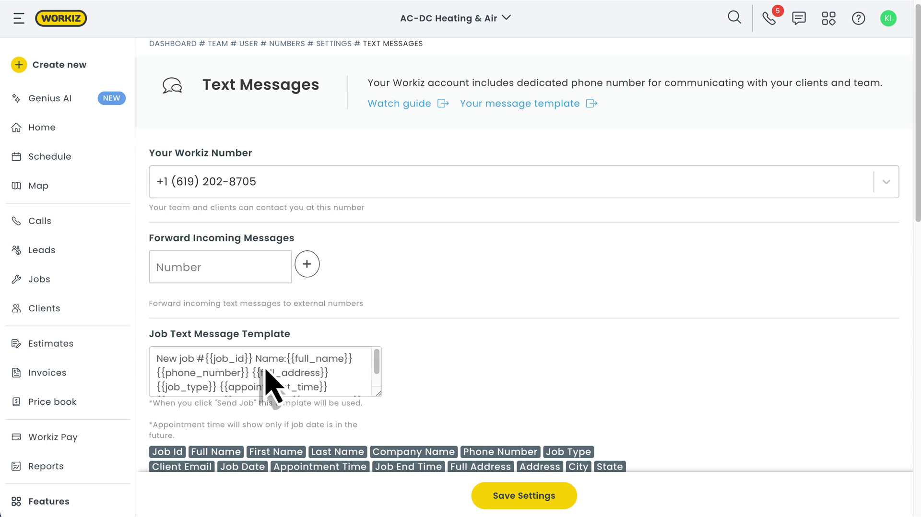
{"action": "scroll", "coordinate": [265, 370], "scroll_direction": "down", "scroll_amount": 10}
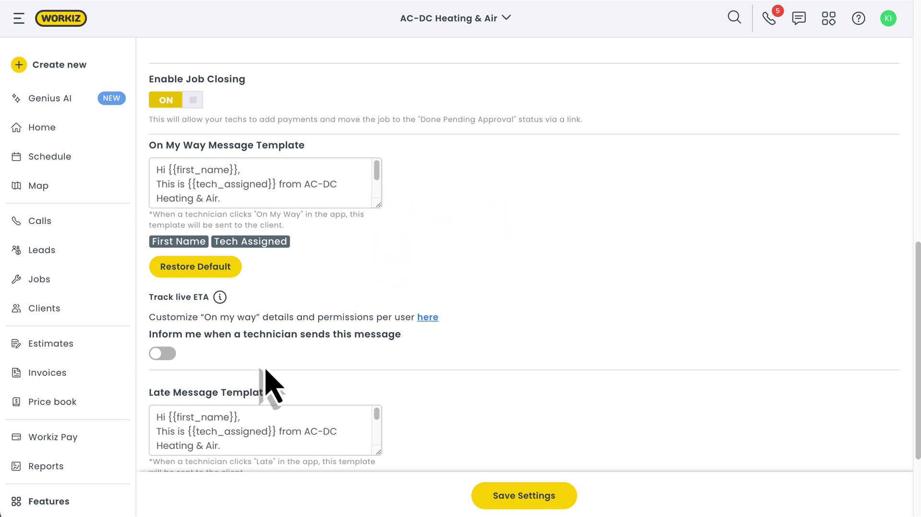
{"action": "left_click", "coordinate": [163, 355]}
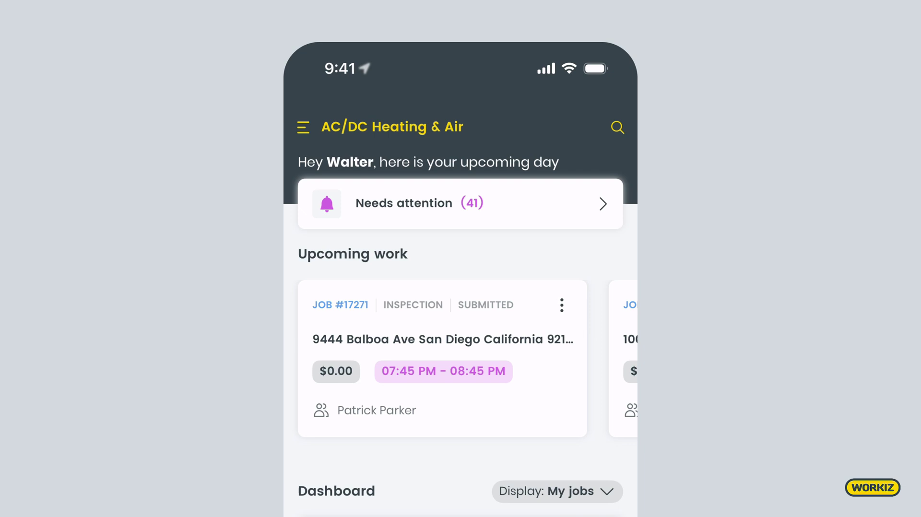
Check location tracking in the mobile app's Settings via the side menu.
{"action": "left_click", "coordinate": [304, 128]}
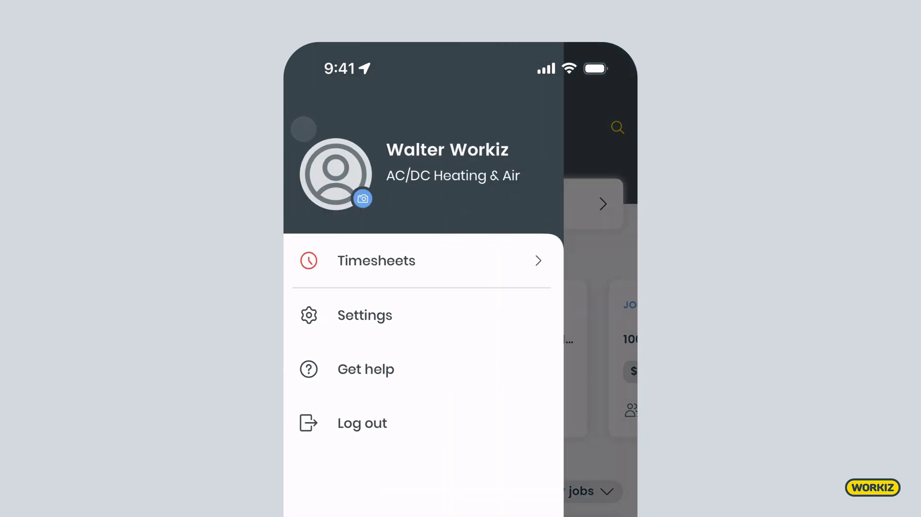
{"action": "left_click", "coordinate": [363, 315]}
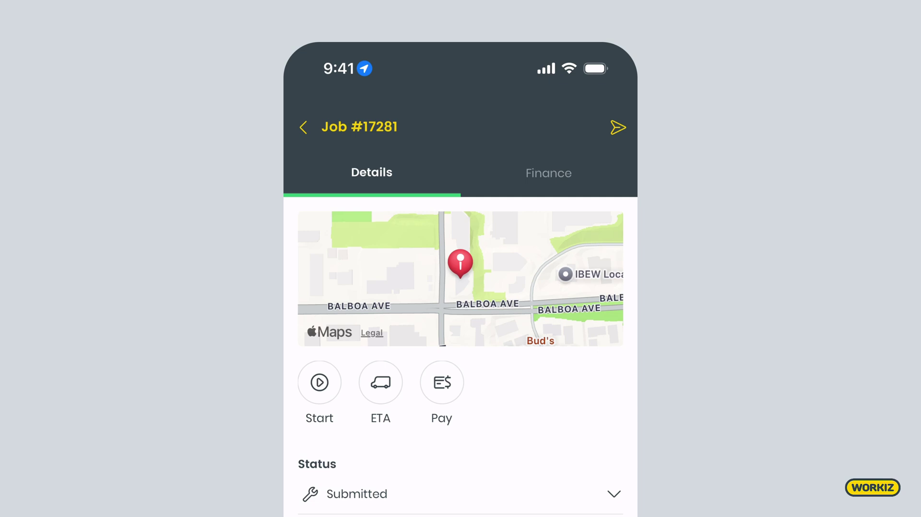
Bring up the On My Way (ETA) message for job #17281, prefilled with a greeting to Peter.
{"action": "left_click", "coordinate": [380, 382]}
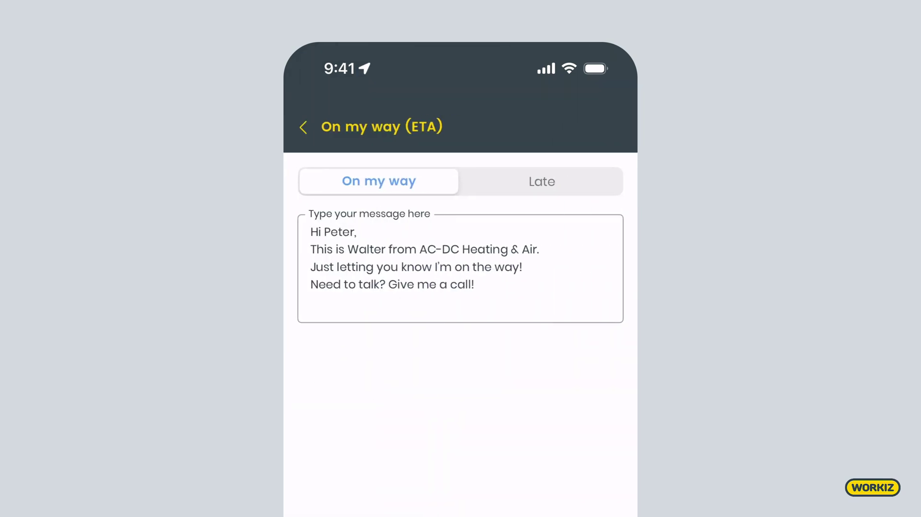